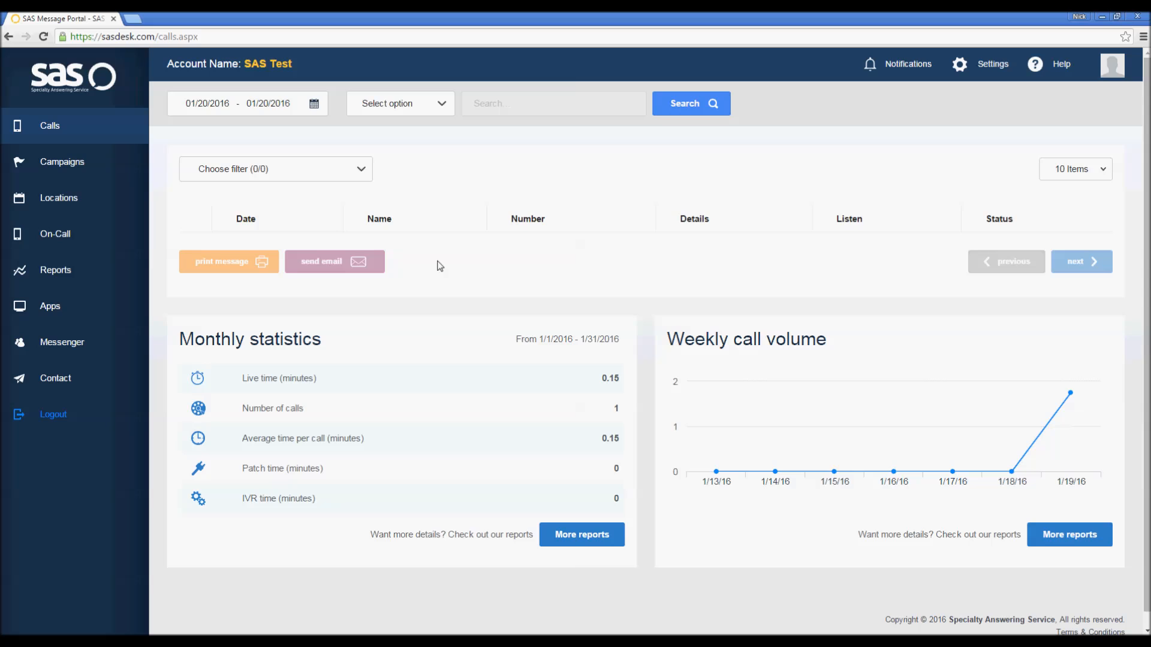
# Open the details of the SAS Example Campaign and bring up its call script for editing.
pyautogui.click(109, 172)
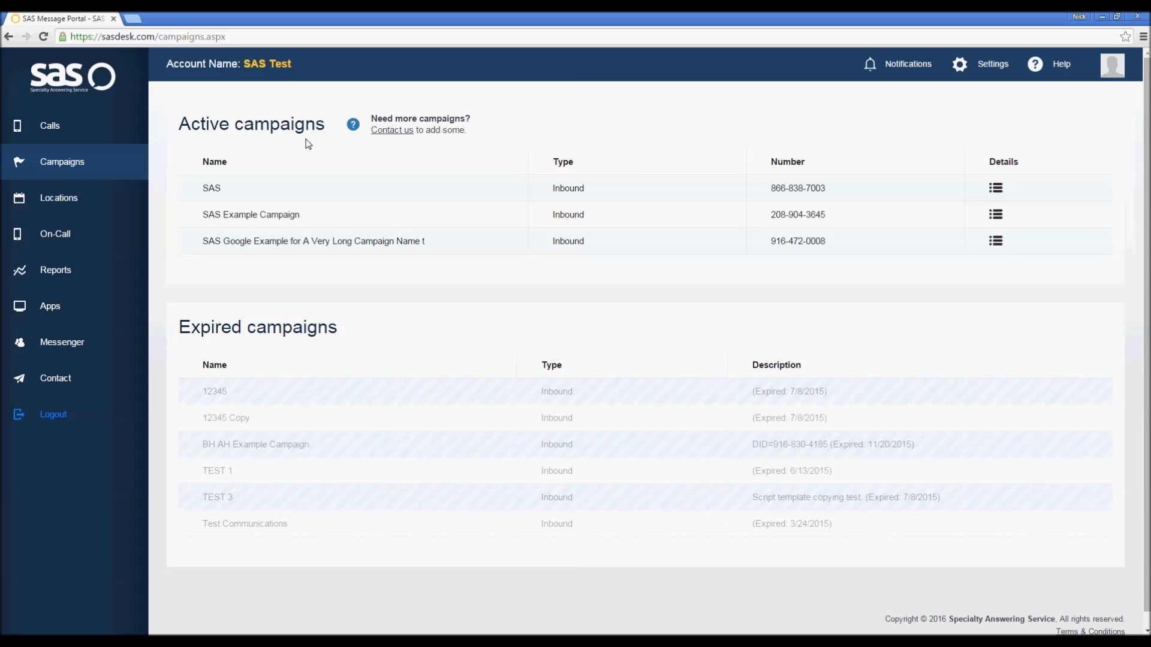
pyautogui.click(996, 217)
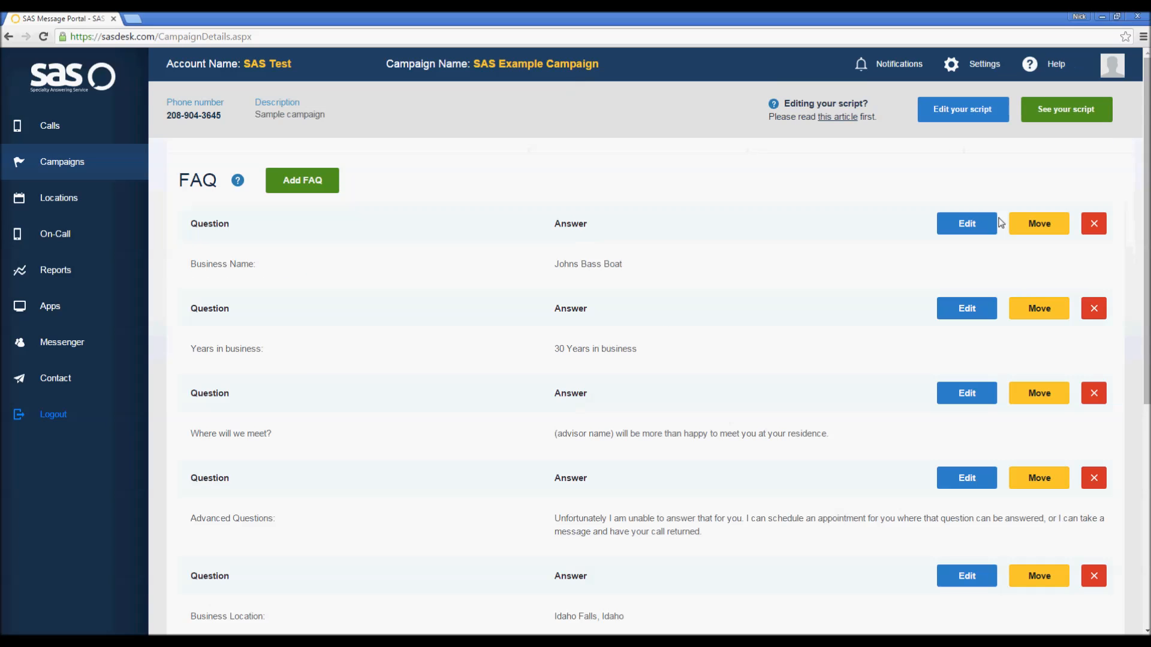
pyautogui.click(968, 118)
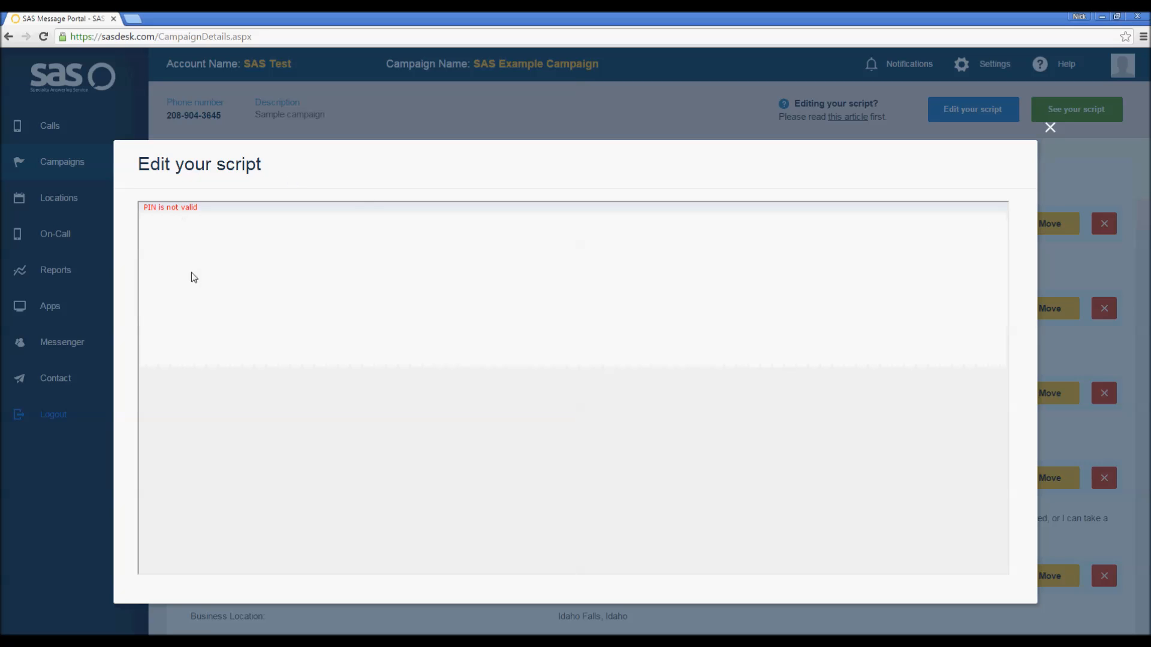
pyautogui.click(1051, 129)
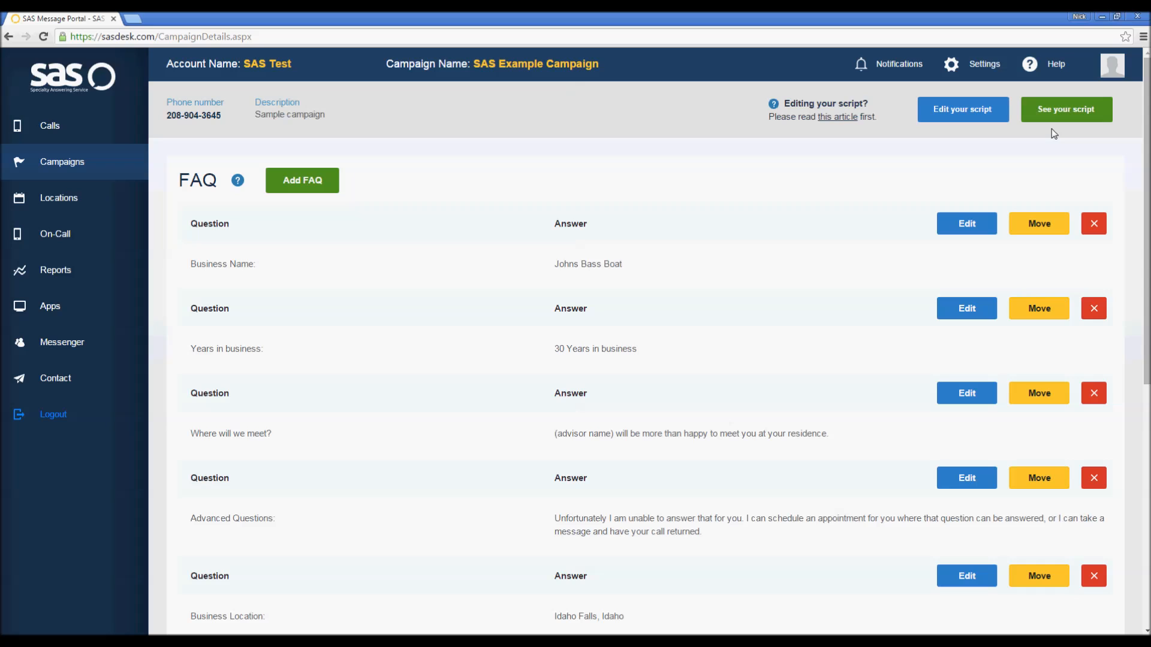
pyautogui.click(962, 111)
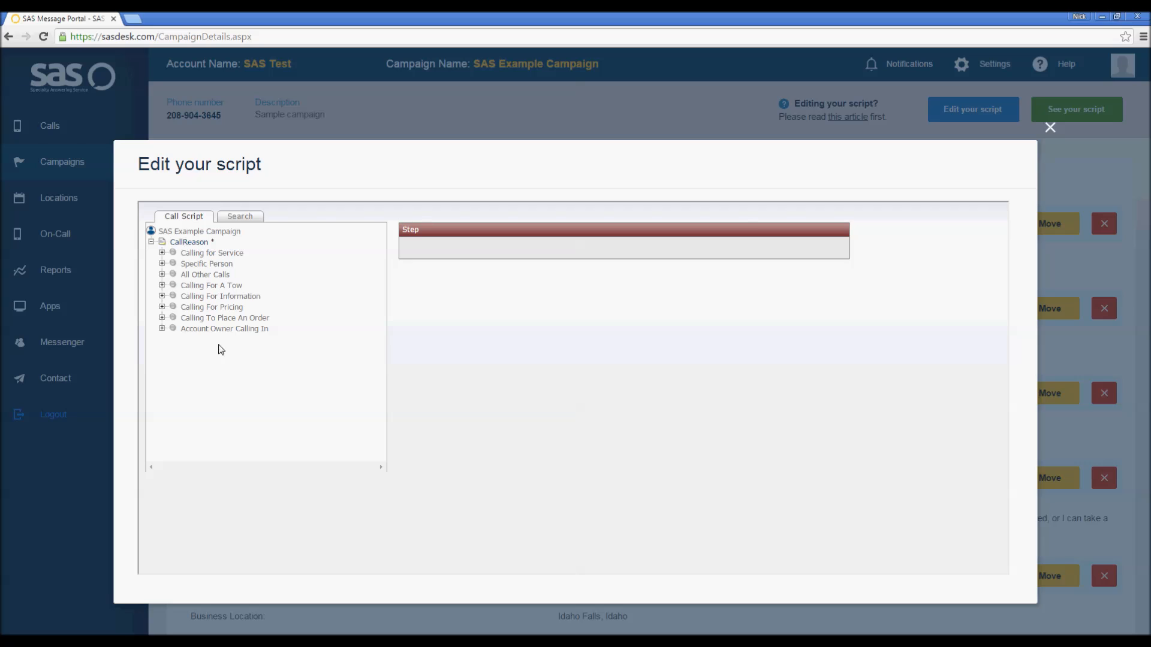
# Expand the Calling For A Tow and Calling For Information branches and review the FirstNameTow, LastNameTow and PhoneNumberTow step settings.
pyautogui.click(162, 286)
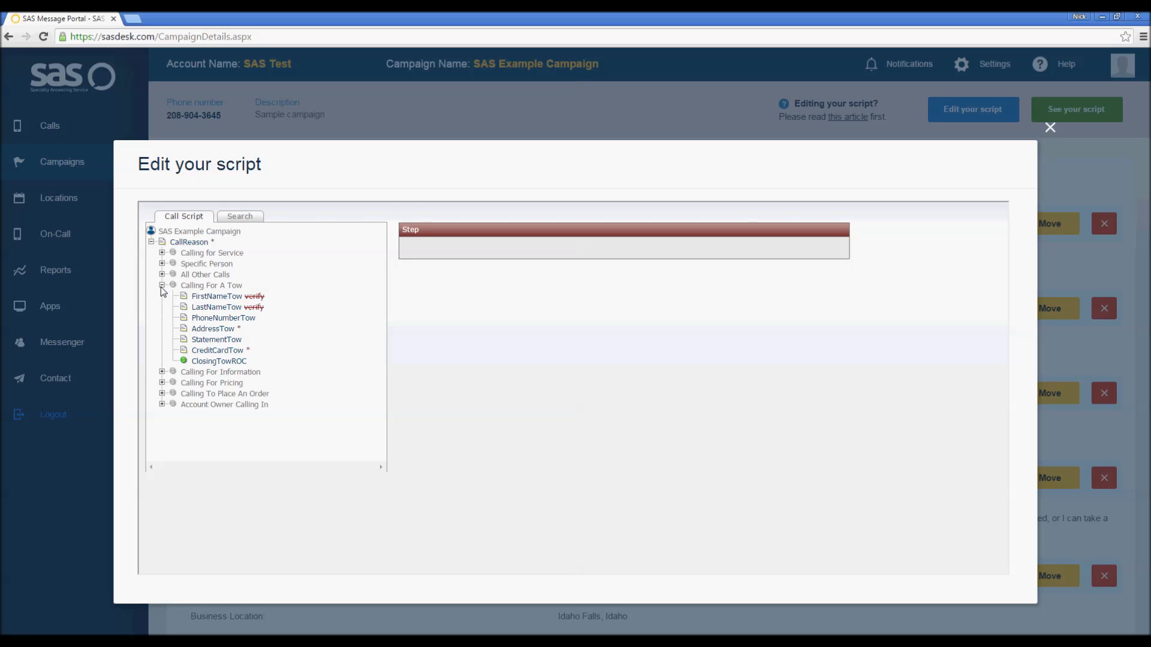
pyautogui.click(161, 372)
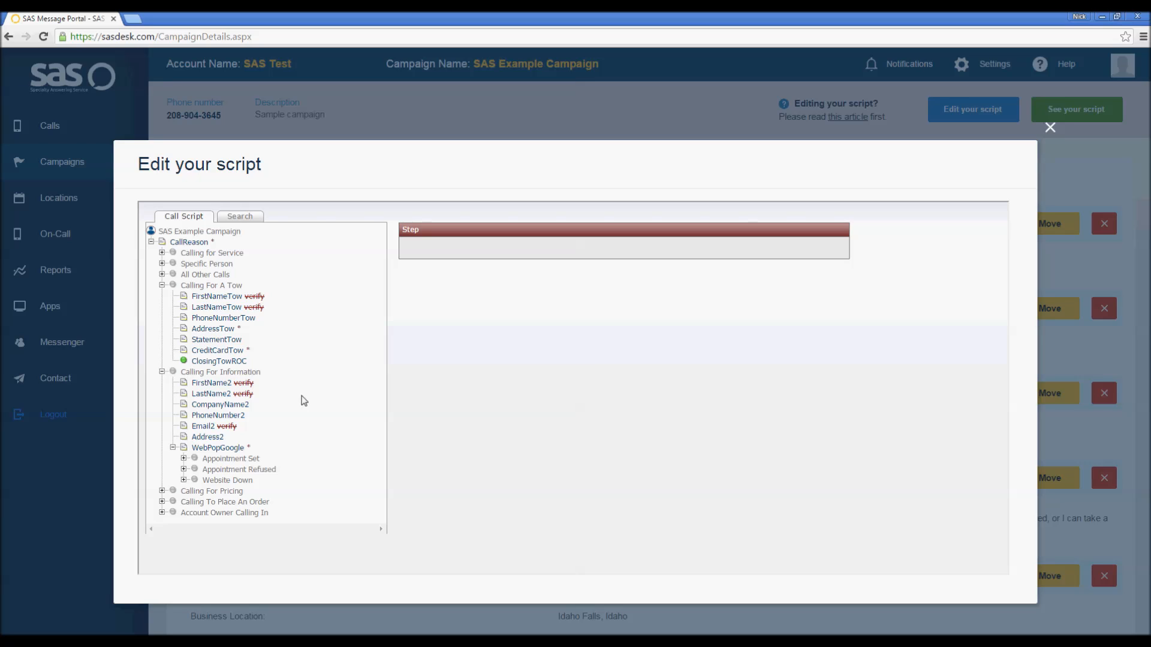
pyautogui.click(218, 298)
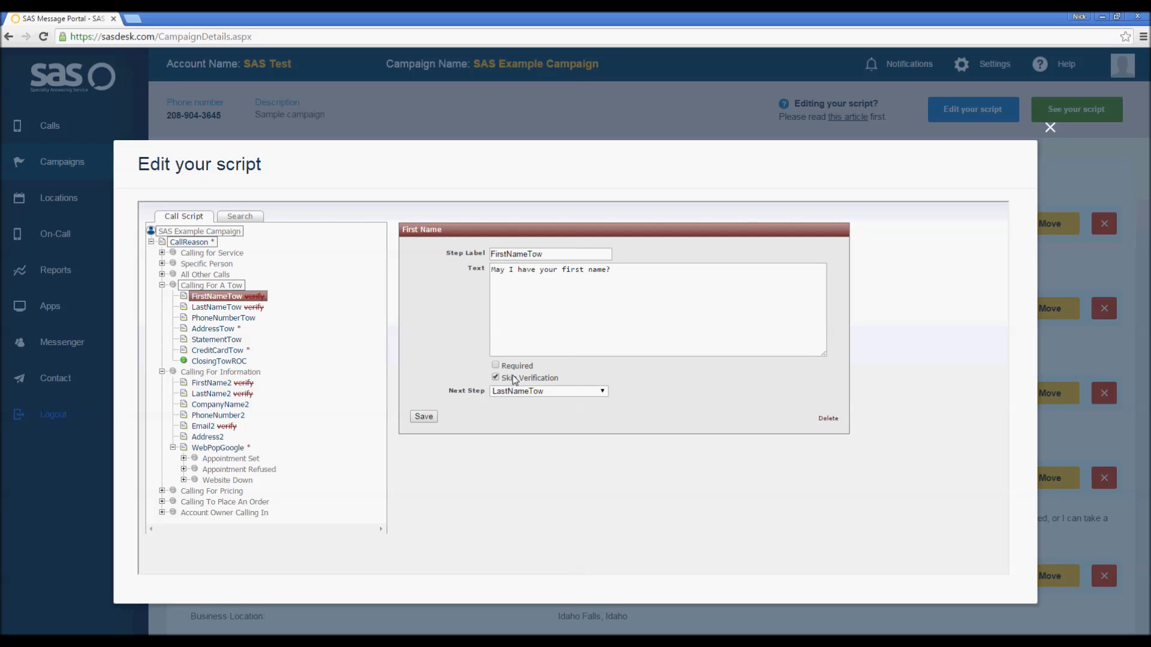
pyautogui.click(217, 309)
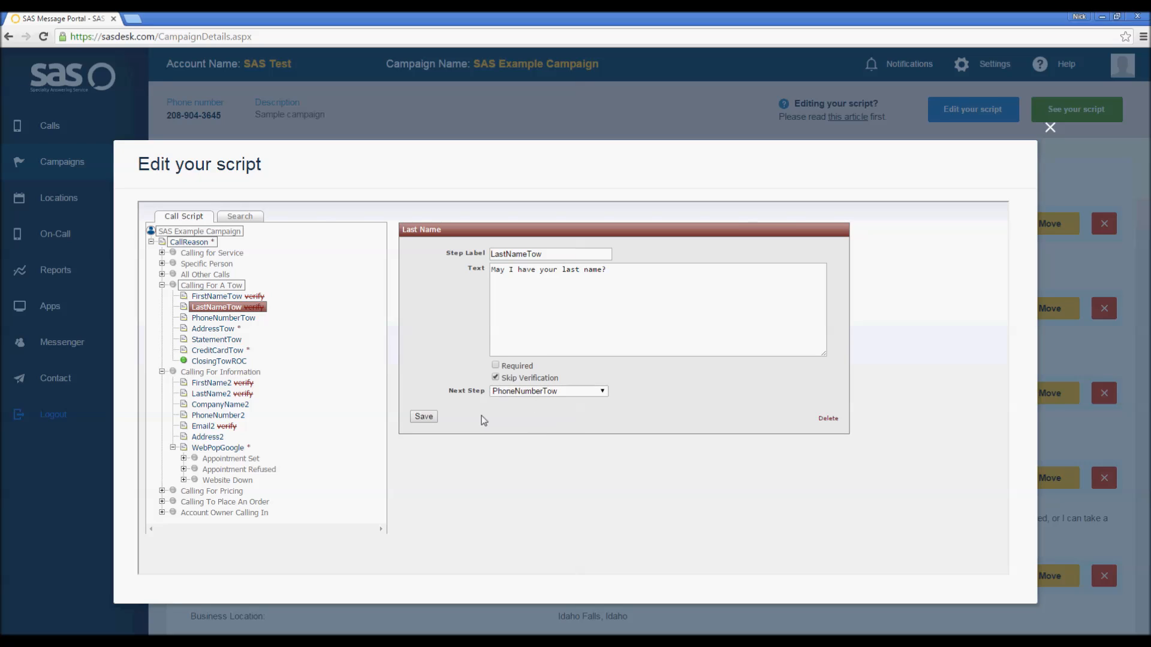
pyautogui.click(216, 318)
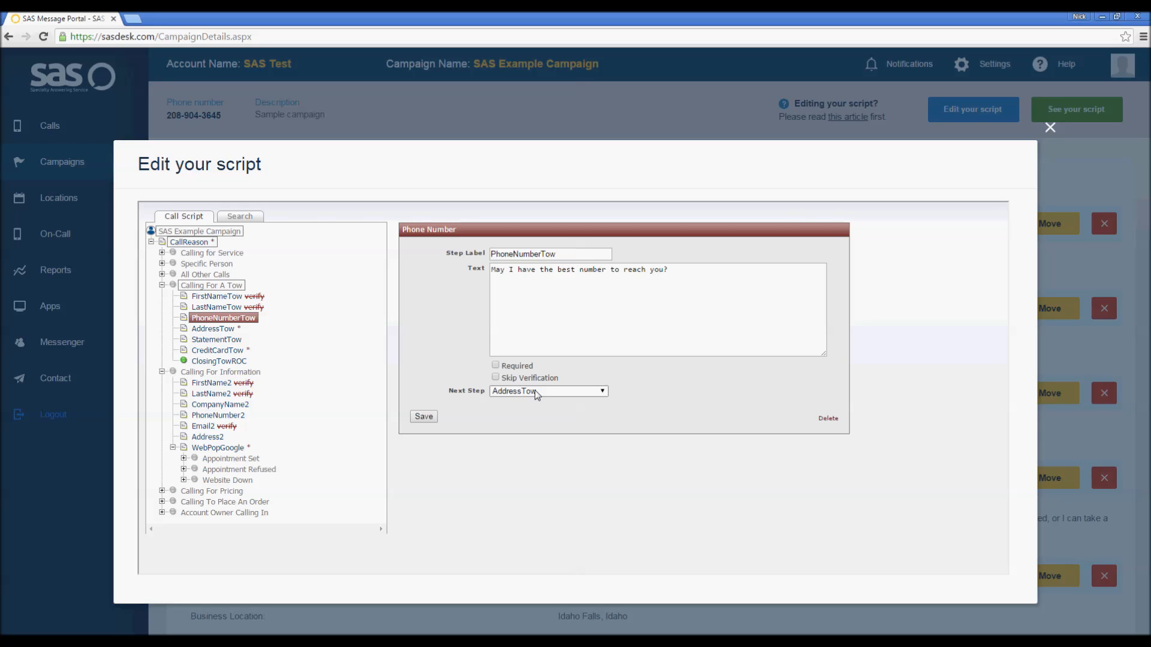
# Enable Skip Verification on the AddressTow step, save it, and reload the script tree with the tow and information branches expanded.
pyautogui.click(200, 331)
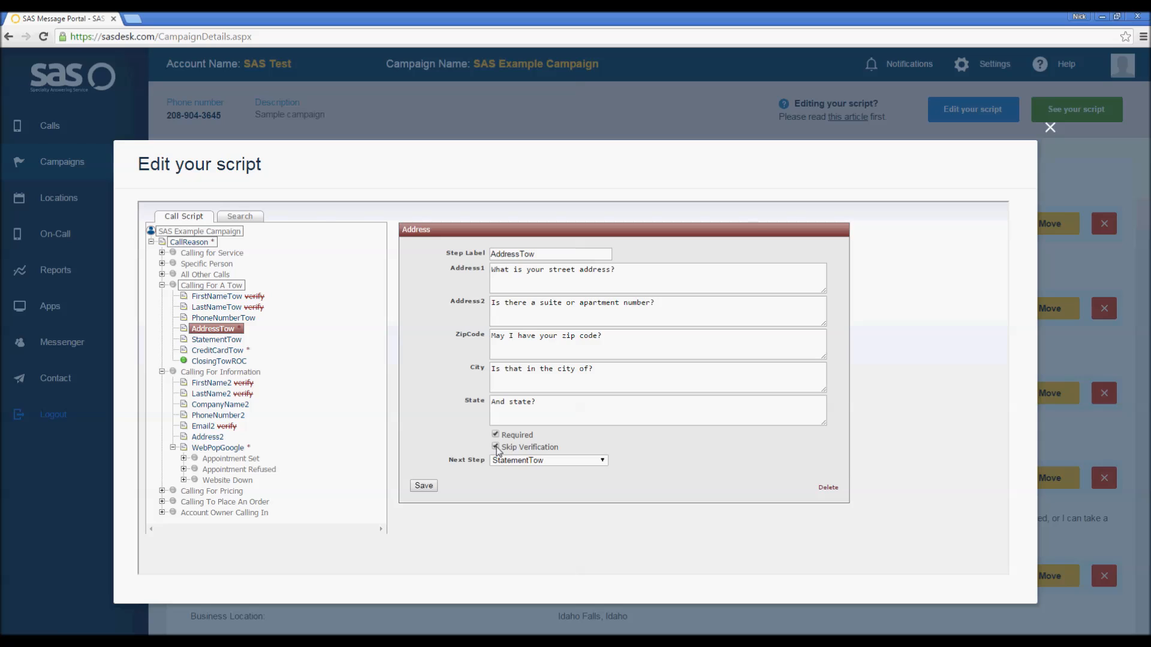
pyautogui.click(425, 487)
pyautogui.click(253, 219)
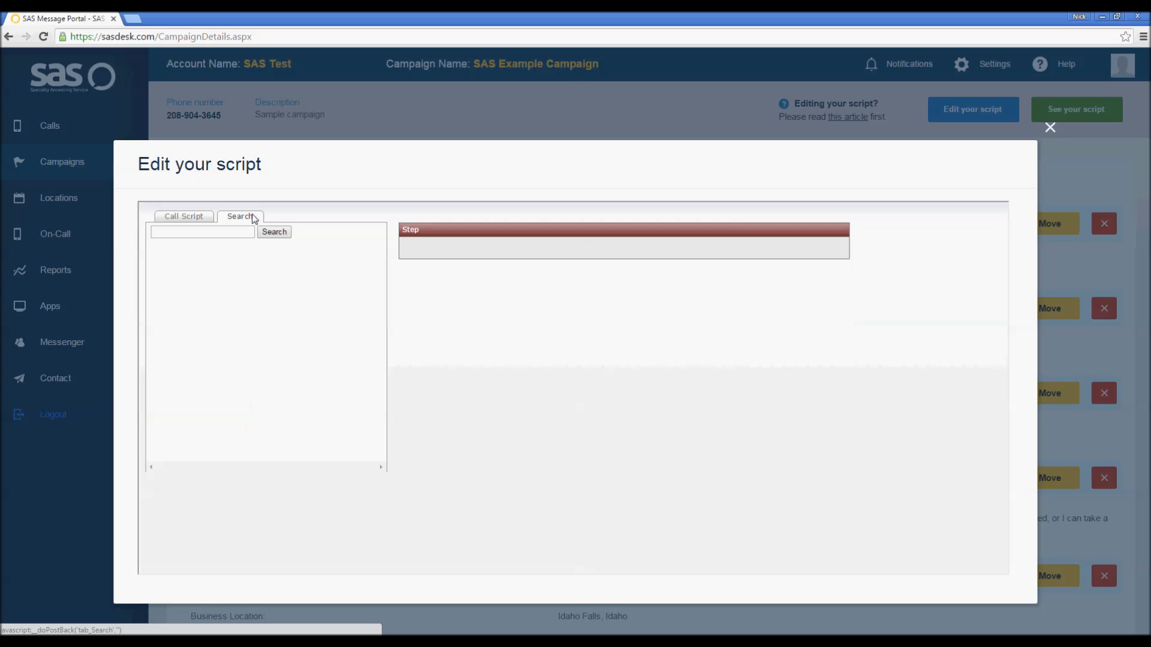
pyautogui.click(194, 217)
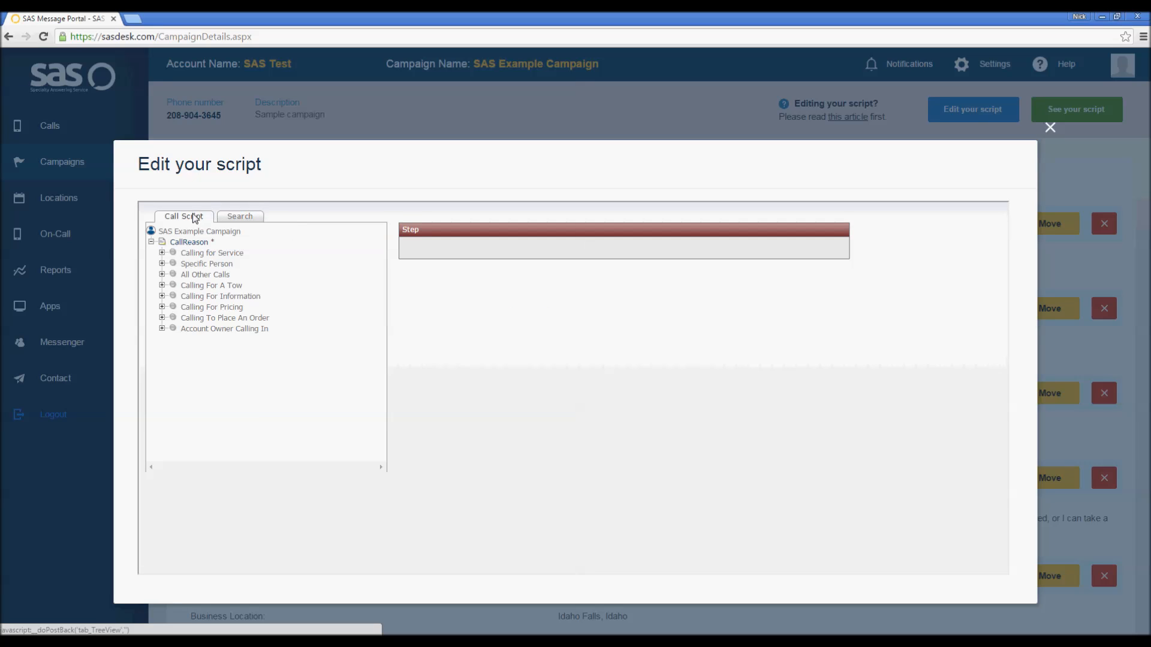
pyautogui.click(161, 286)
pyautogui.click(161, 372)
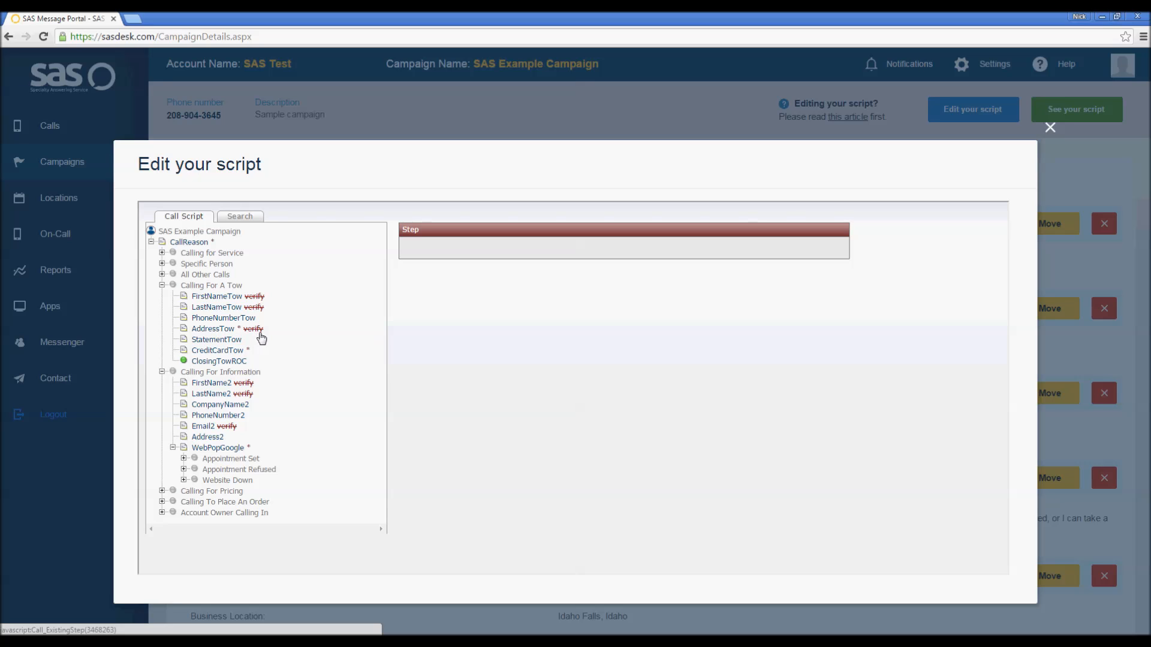
# Review the settings of the AddressTow, StatementTow and CreditCardTow steps under Calling For A Tow.
pyautogui.click(211, 330)
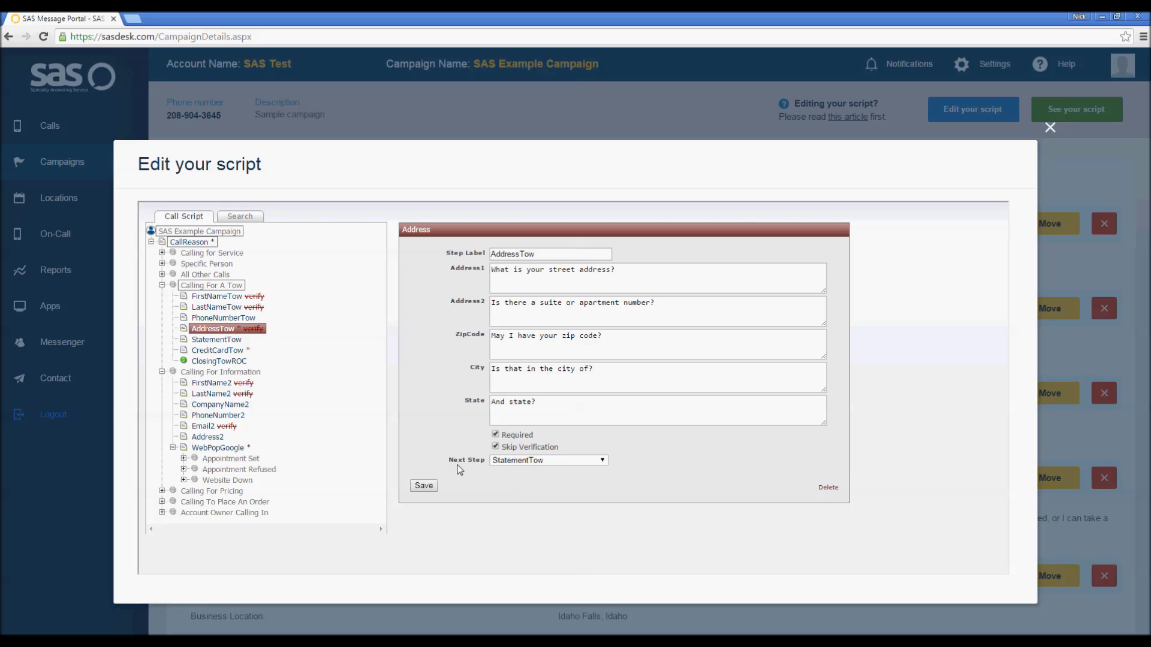
pyautogui.click(214, 340)
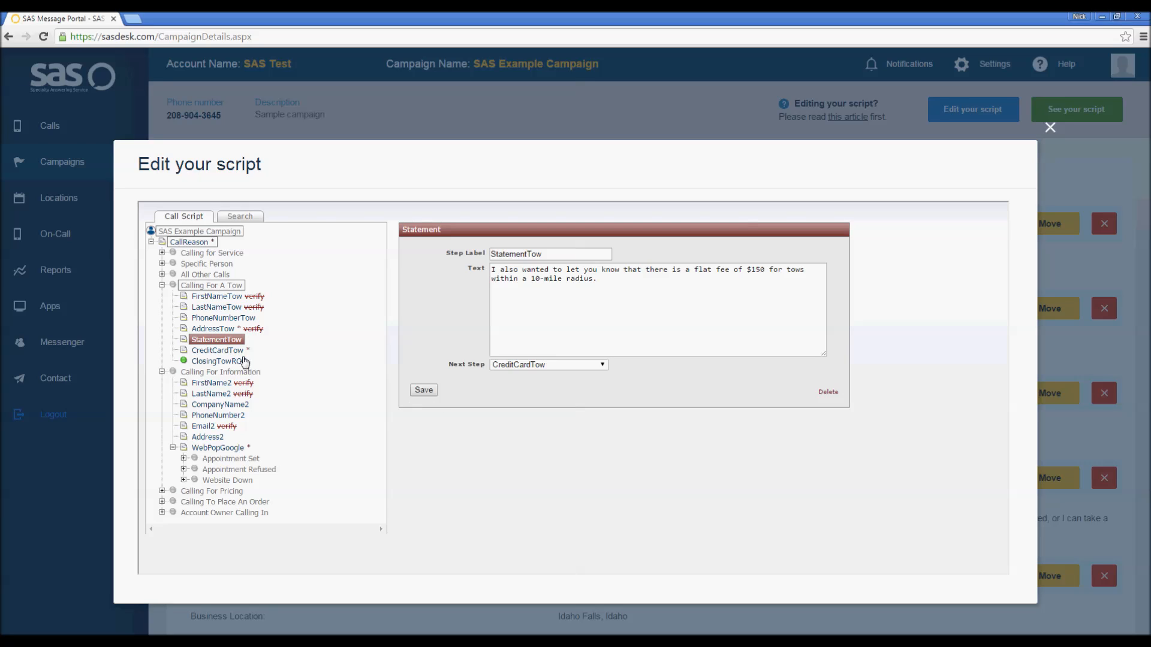
pyautogui.click(228, 354)
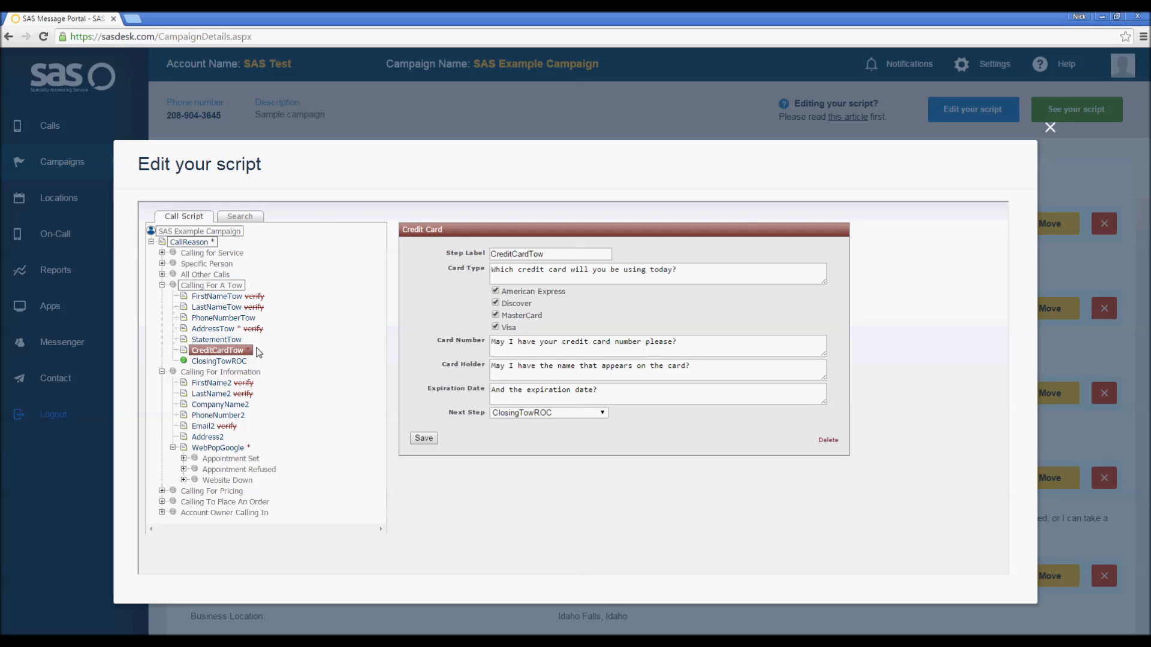
# Enable Skip Verification on the CompanyName2 step under Calling For Information, save it, and reload the script tree.
pyautogui.click(233, 411)
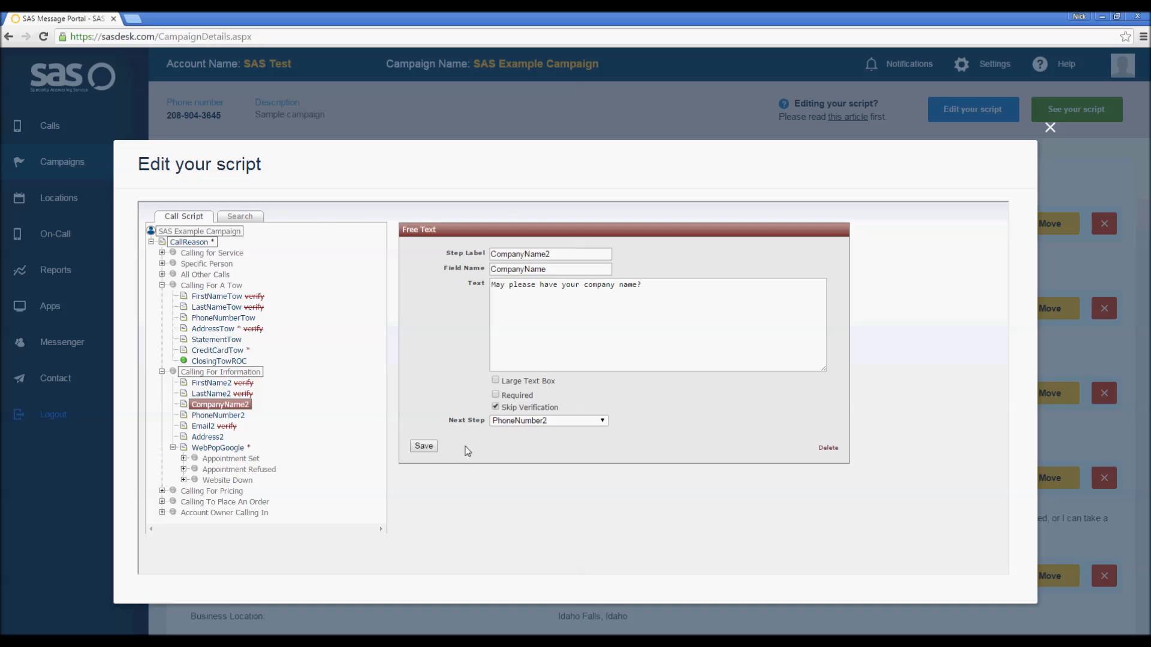
pyautogui.click(423, 446)
pyautogui.click(246, 223)
pyautogui.click(185, 215)
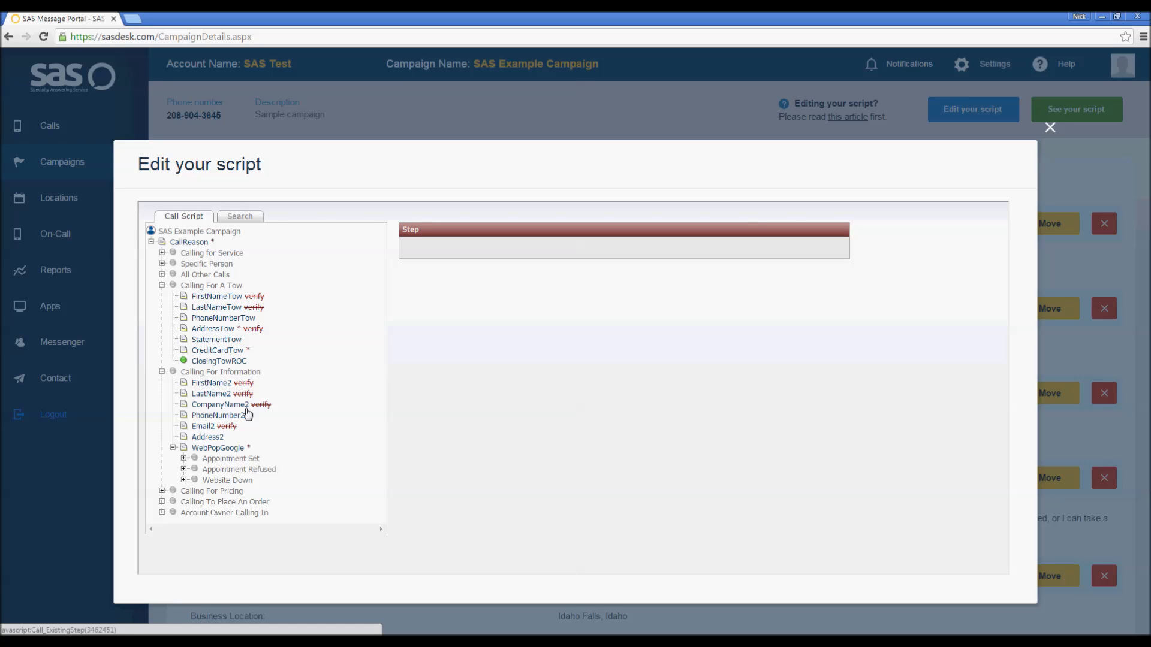
# Add a First Name step labelled FirstNameOrder under Calling To Place An Order and save it.
pyautogui.click(162, 502)
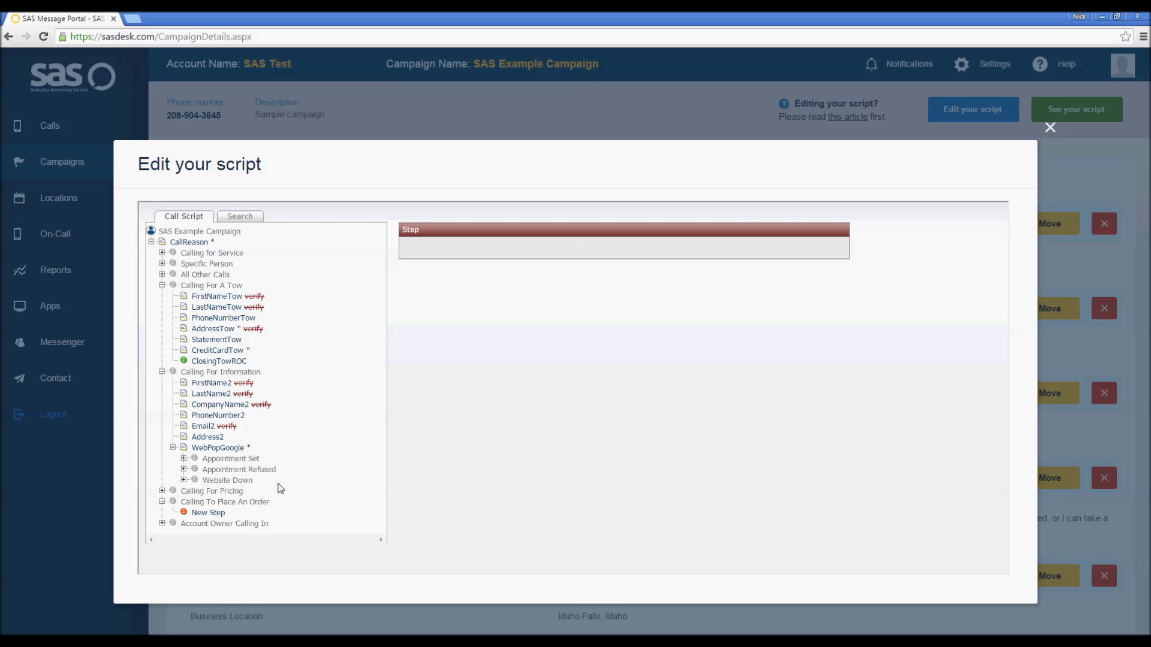
pyautogui.click(162, 286)
pyautogui.click(162, 296)
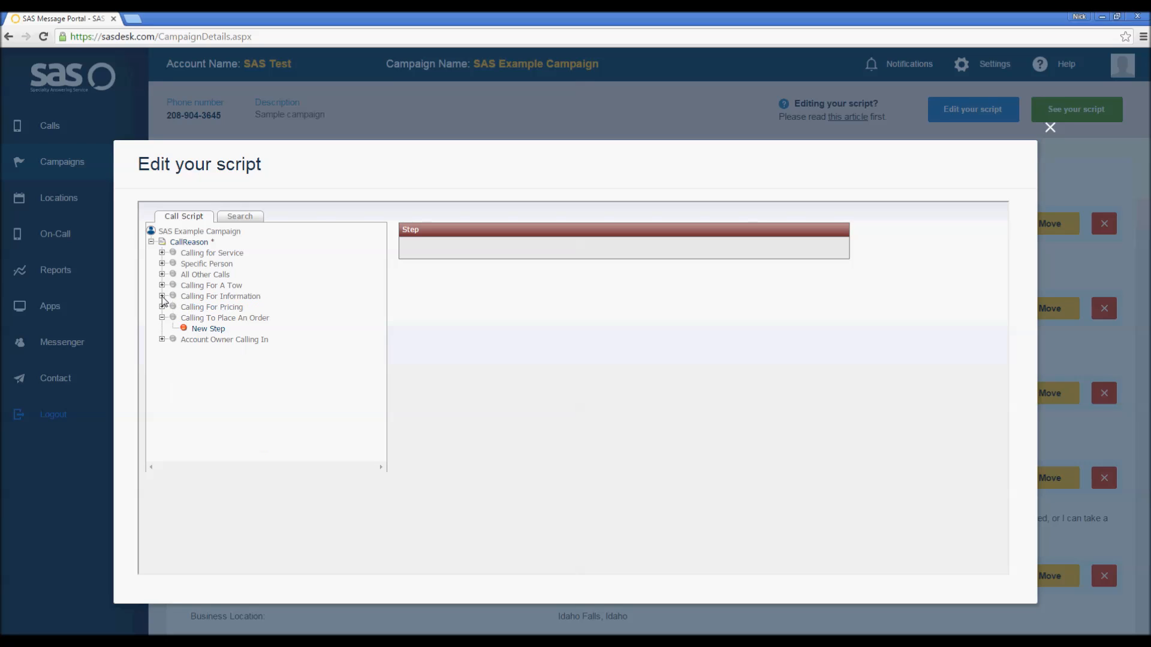
pyautogui.click(215, 334)
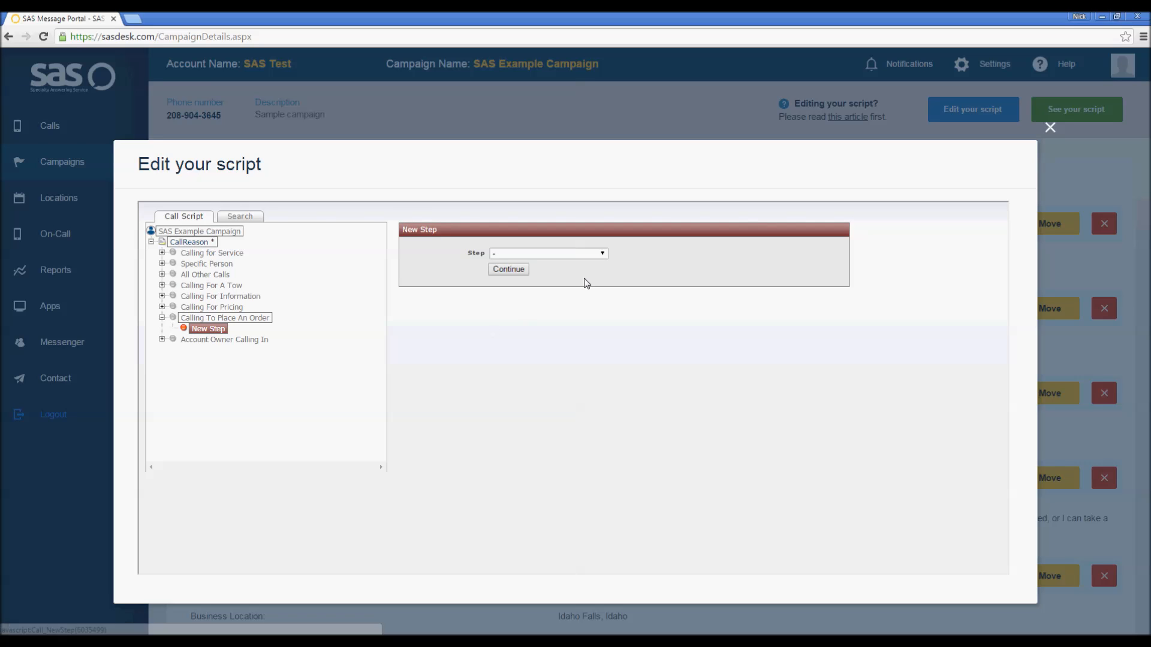
pyautogui.click(599, 254)
pyautogui.scroll(-1, 599, 275)
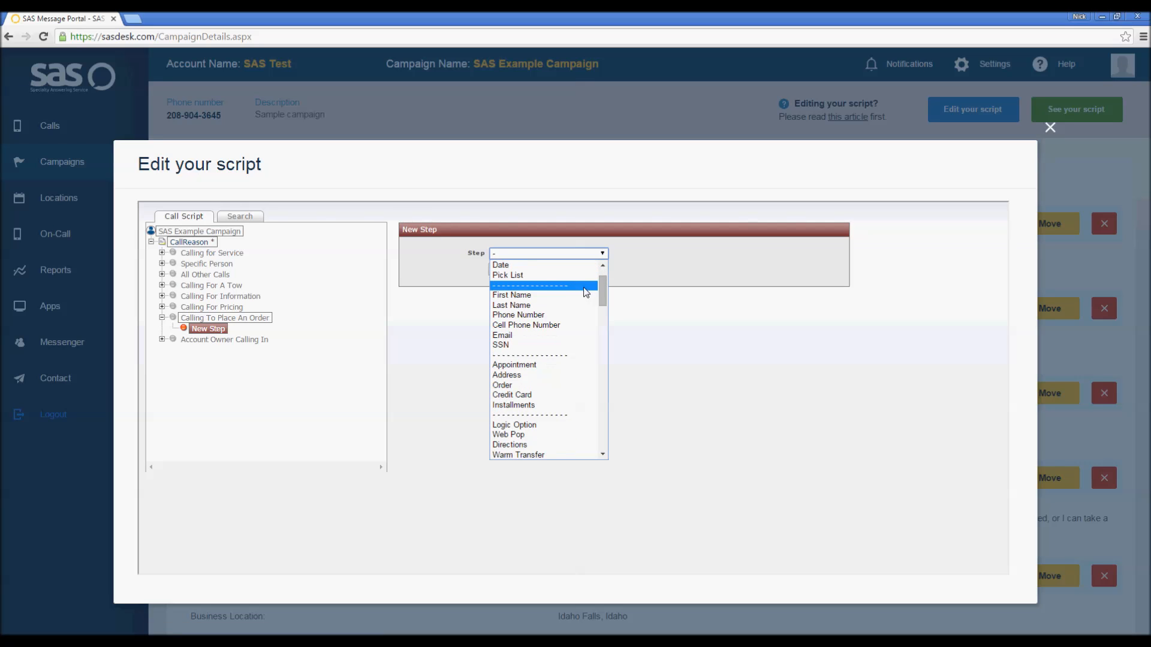
pyautogui.click(549, 292)
pyautogui.click(510, 269)
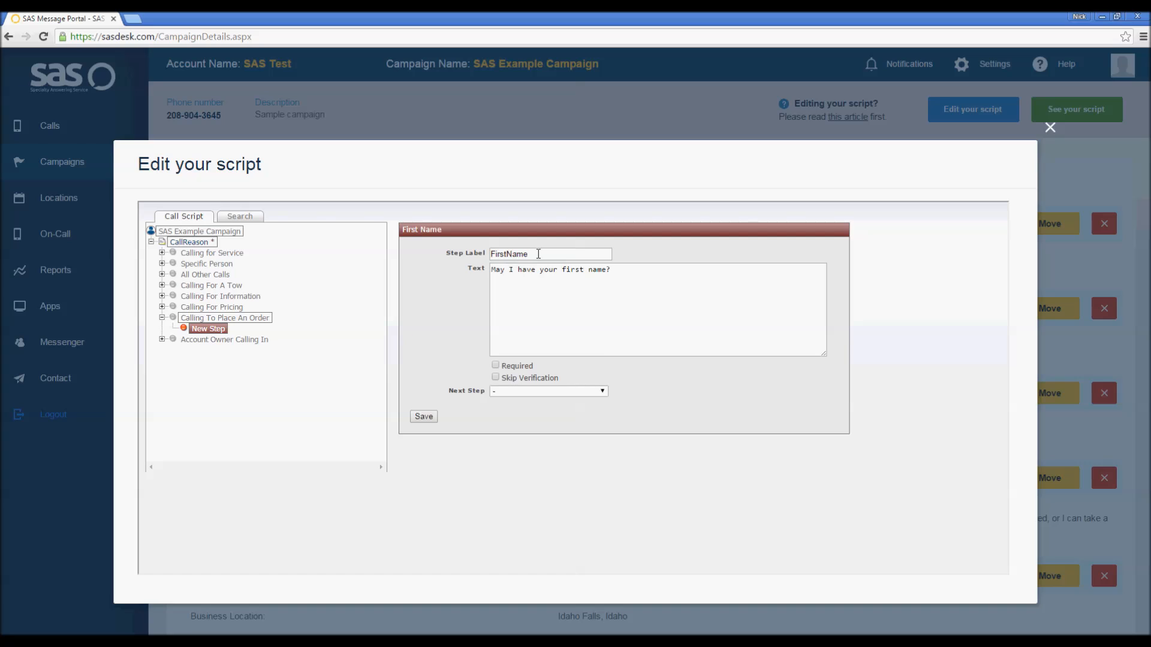
pyautogui.write('Order')
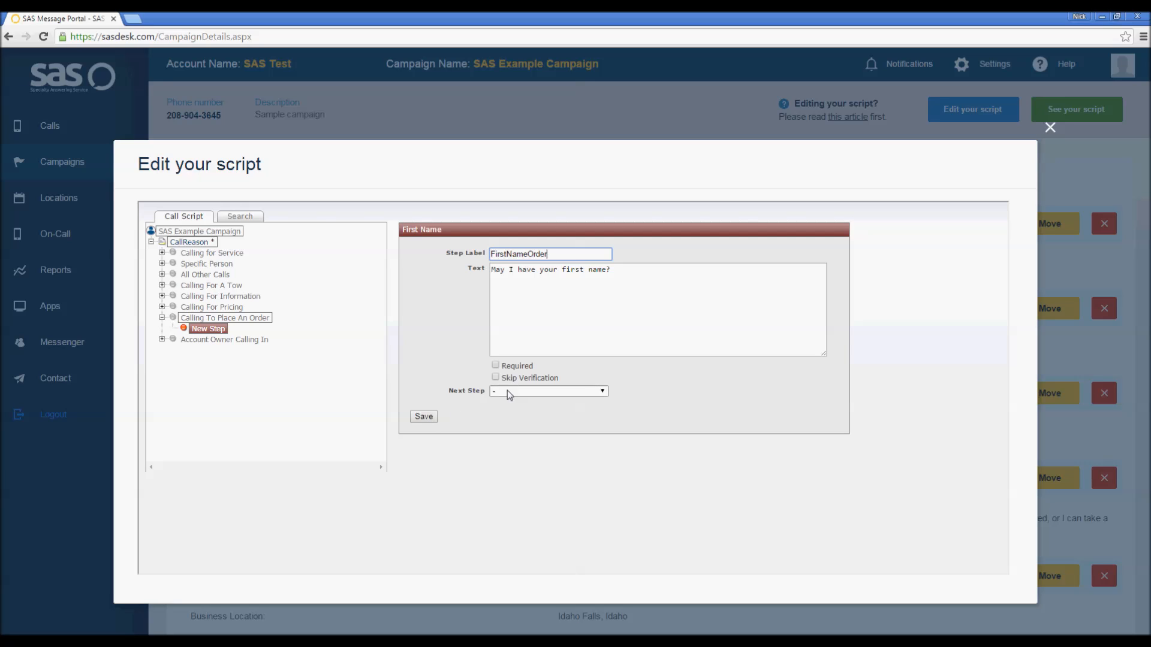
pyautogui.click(427, 418)
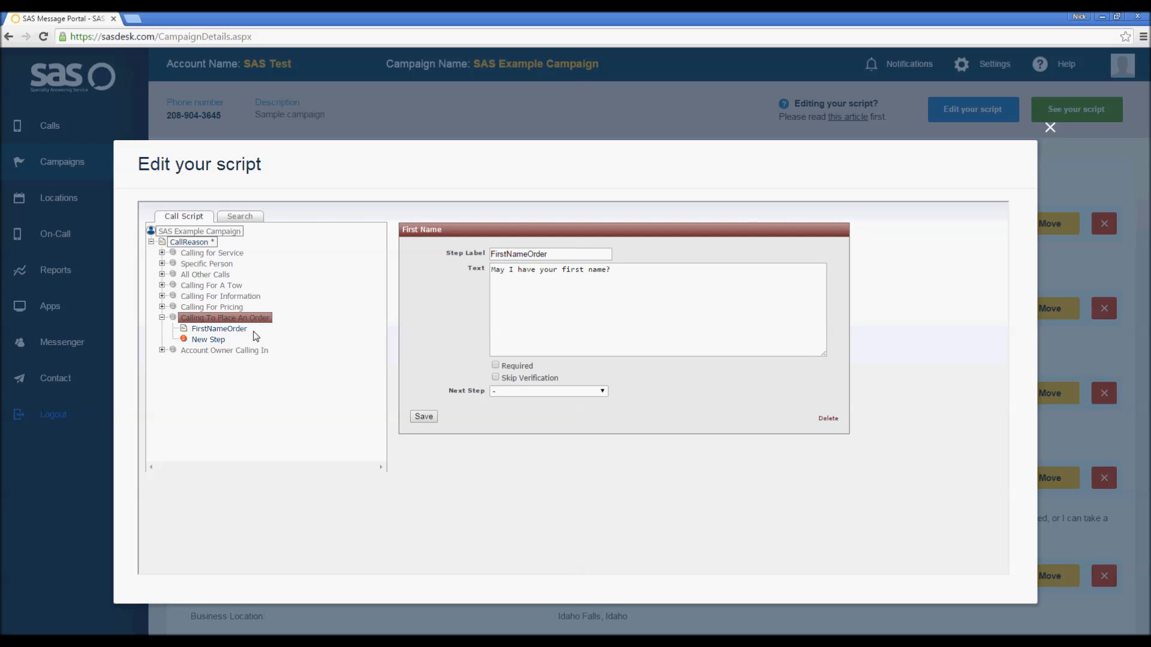
# Add a Last Name step labelled LastNameOrder with Skip Verification enabled after FirstNameOrder and save it.
pyautogui.click(218, 340)
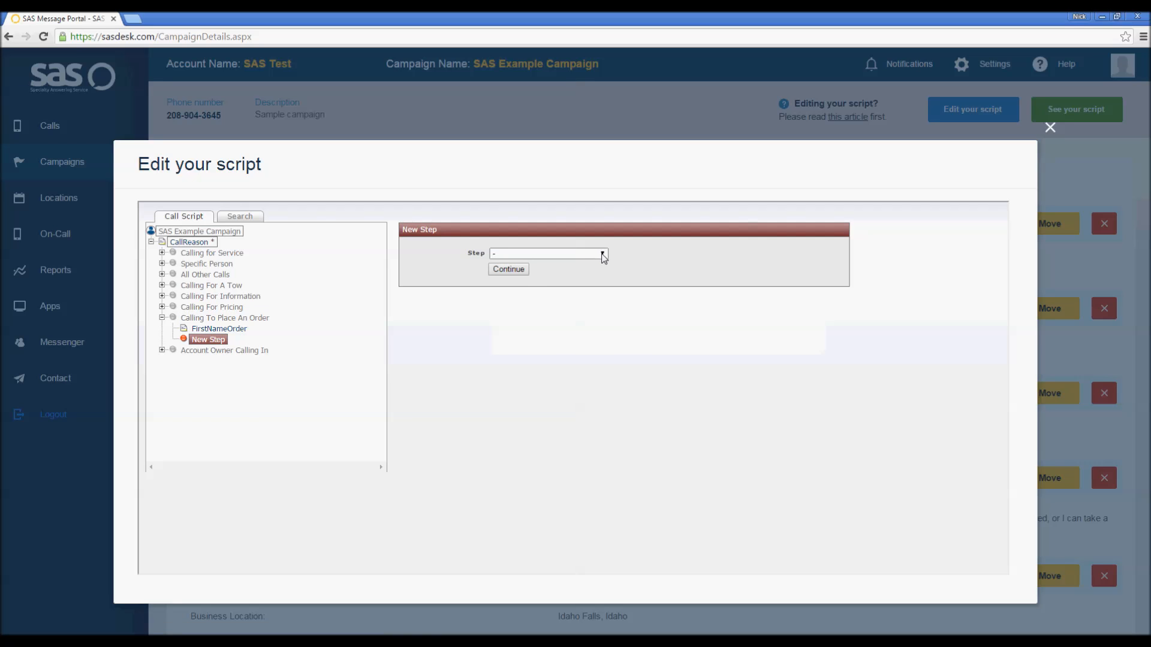
pyautogui.click(603, 254)
pyautogui.click(548, 344)
pyautogui.click(508, 270)
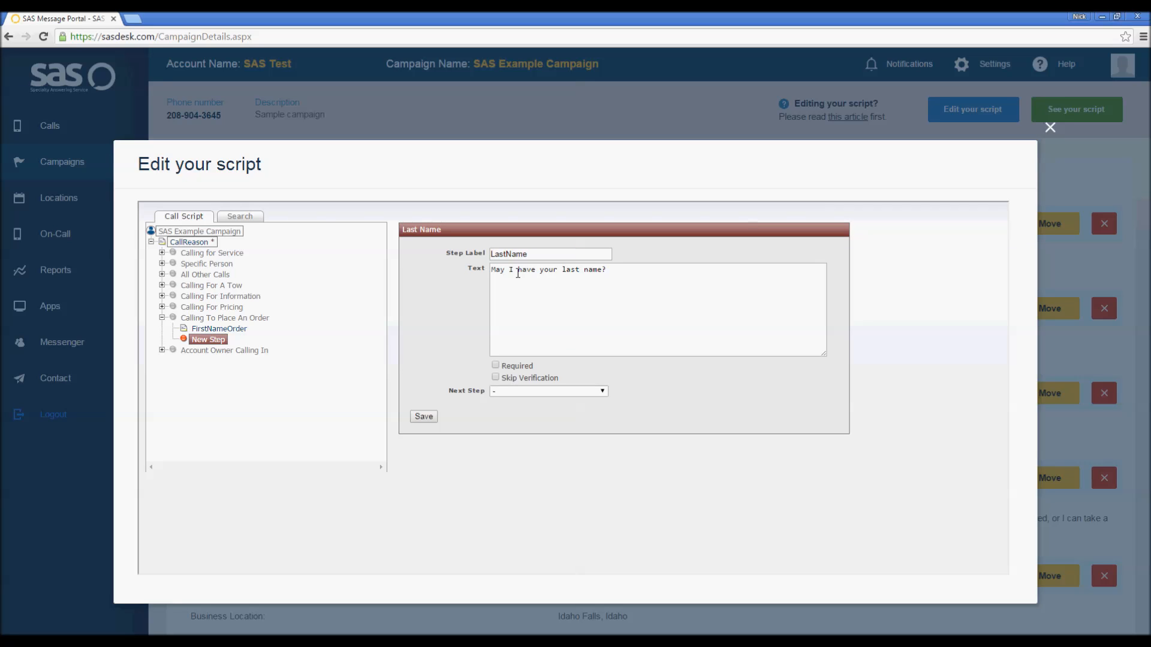
pyautogui.click(550, 256)
pyautogui.click(496, 377)
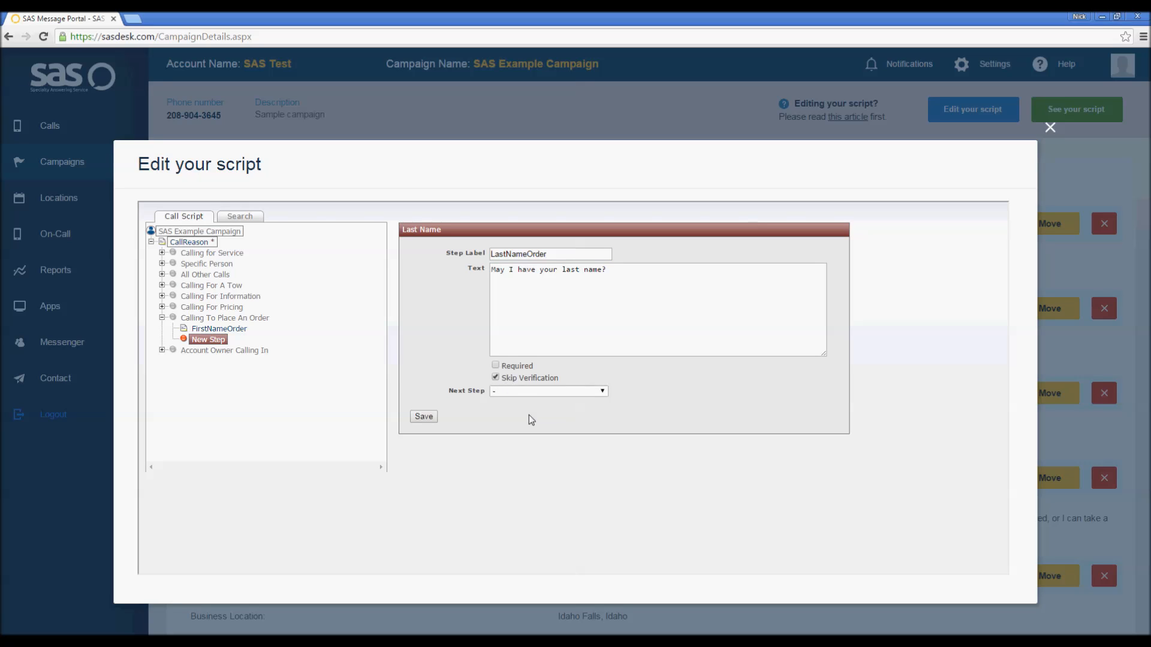
pyautogui.click(432, 418)
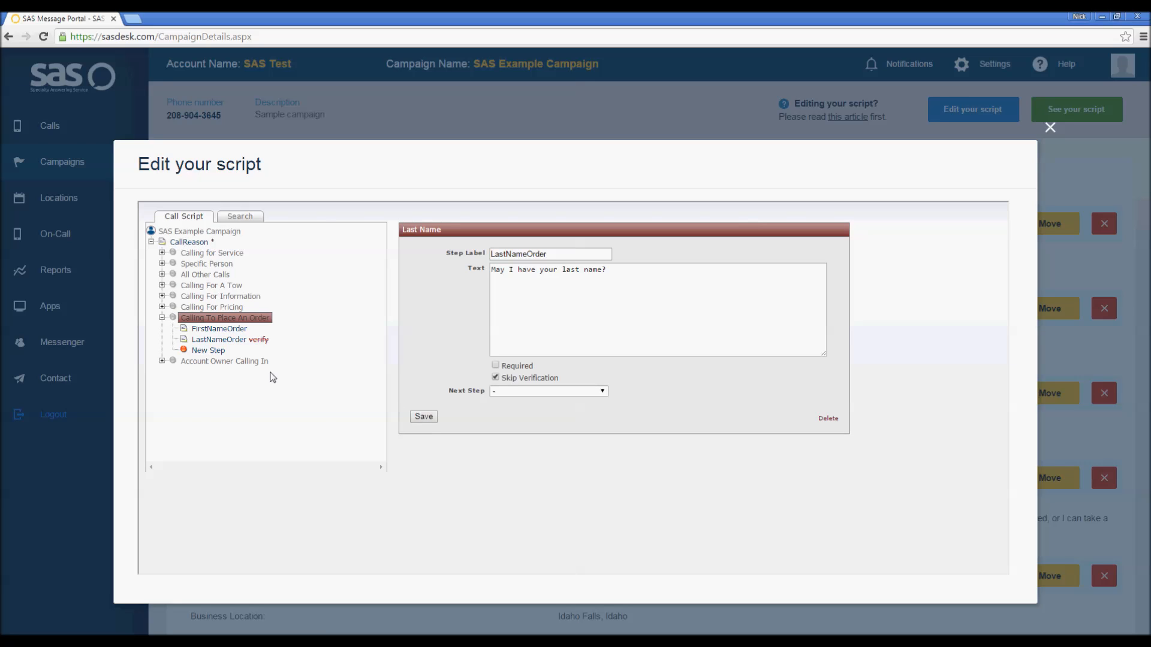
# Add an Email step labelled EmailOrder with Skip Verification enabled after LastNameOrder and save it.
pyautogui.click(216, 351)
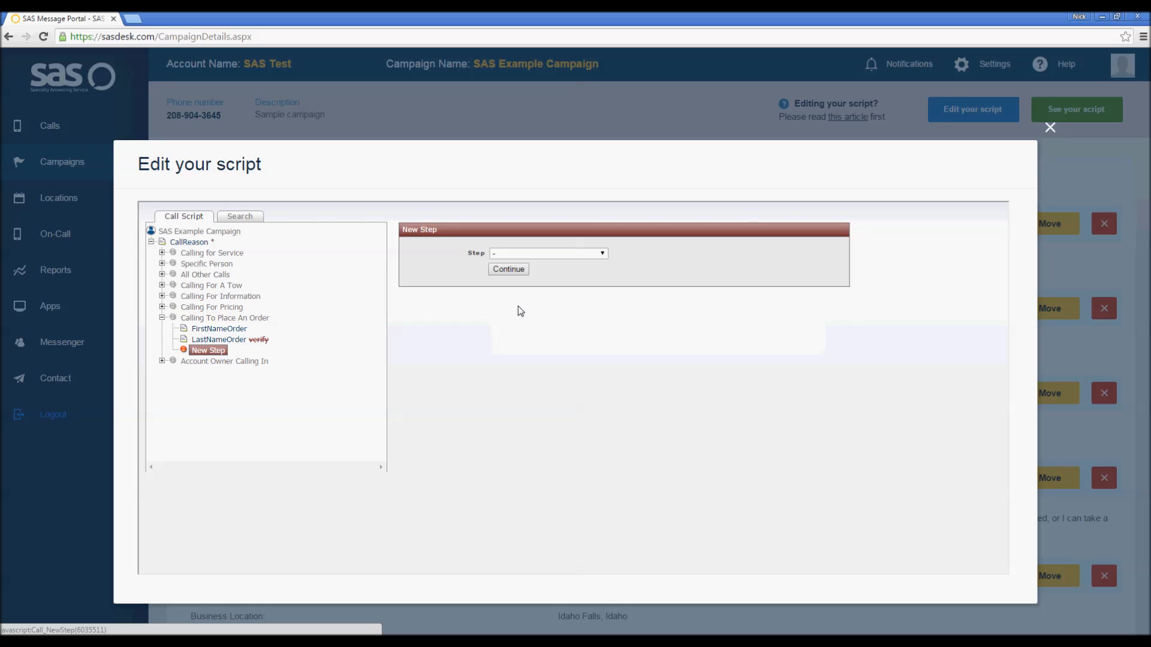
pyautogui.click(602, 254)
pyautogui.moveTo(601, 275); pyautogui.dragTo(603, 289)
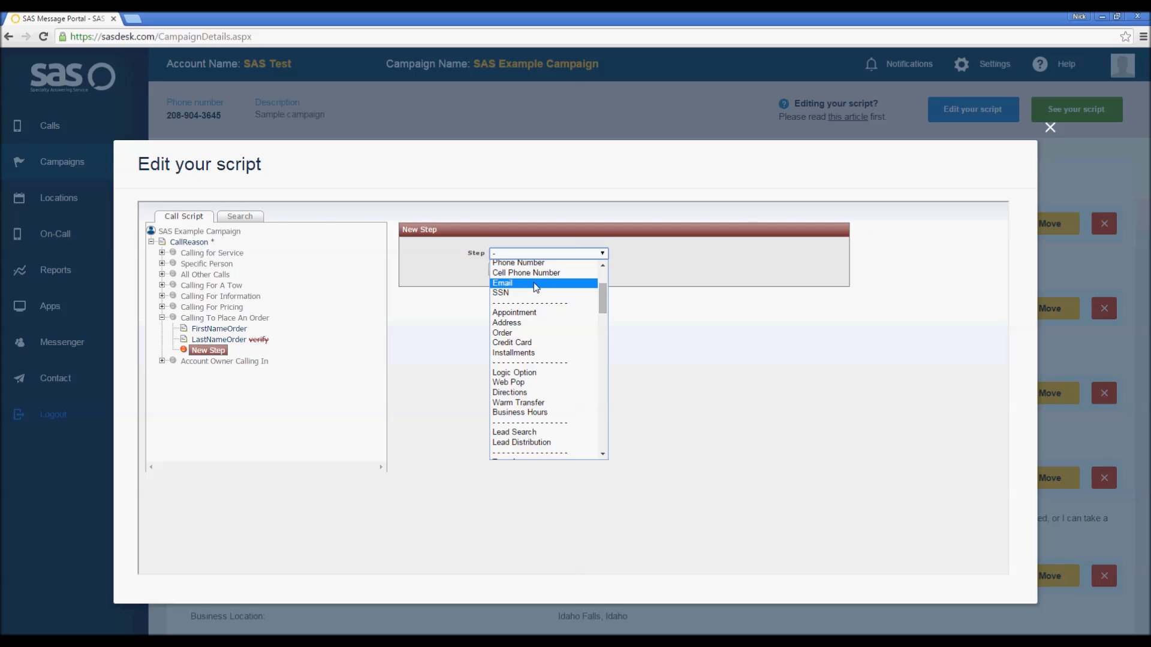
pyautogui.click(507, 284)
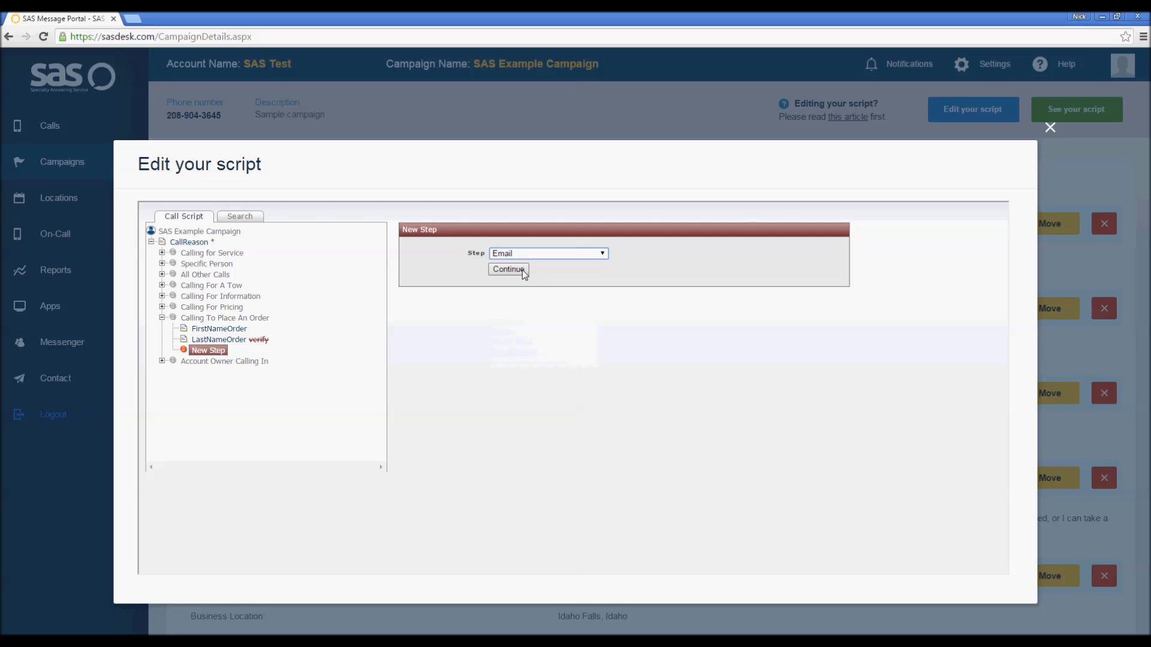
pyautogui.click(523, 269)
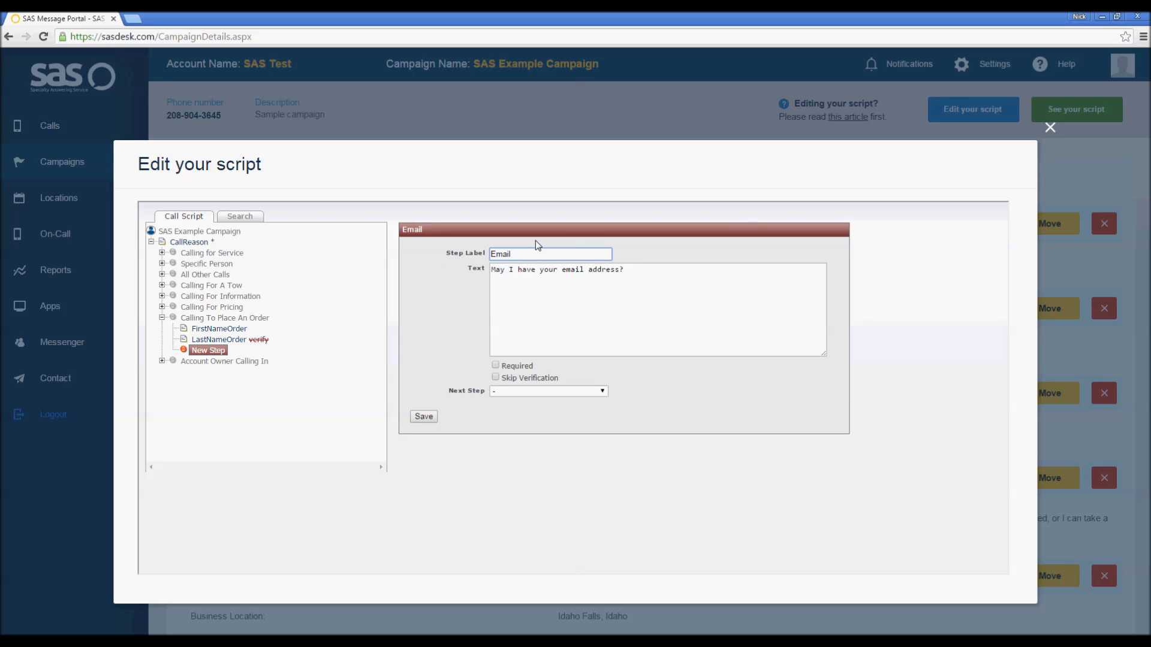
pyautogui.write('Order')
pyautogui.click(495, 378)
pyautogui.click(424, 416)
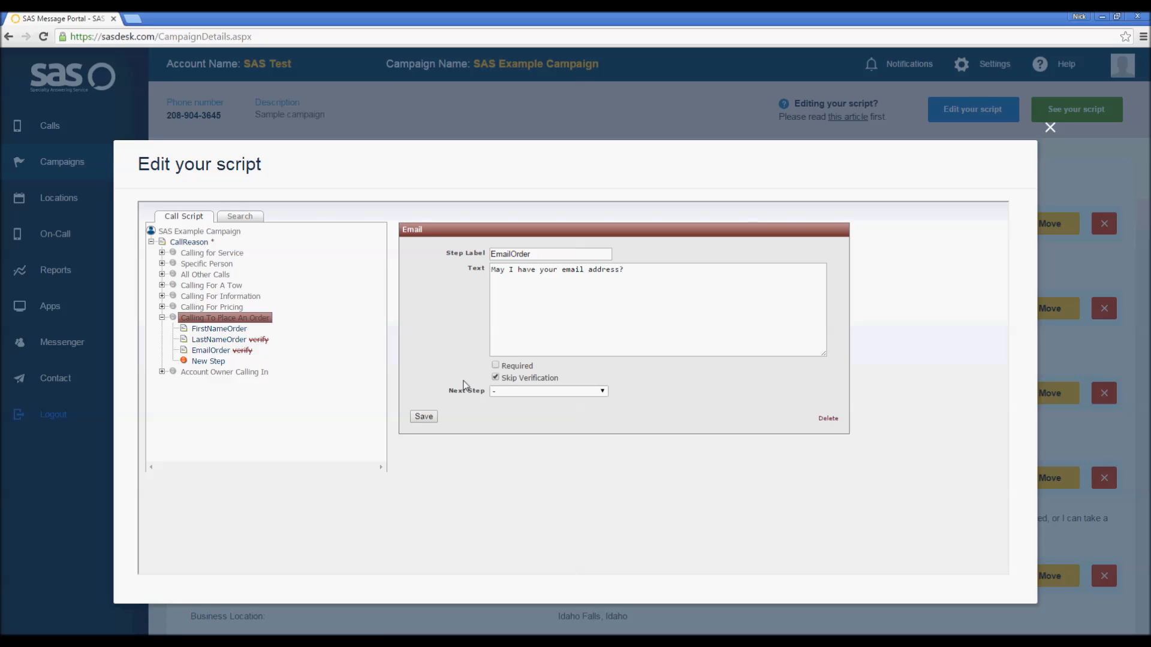
# Add a Credit Card step after EmailOrder with its default label and card types, and save it.
pyautogui.click(210, 362)
pyautogui.click(601, 253)
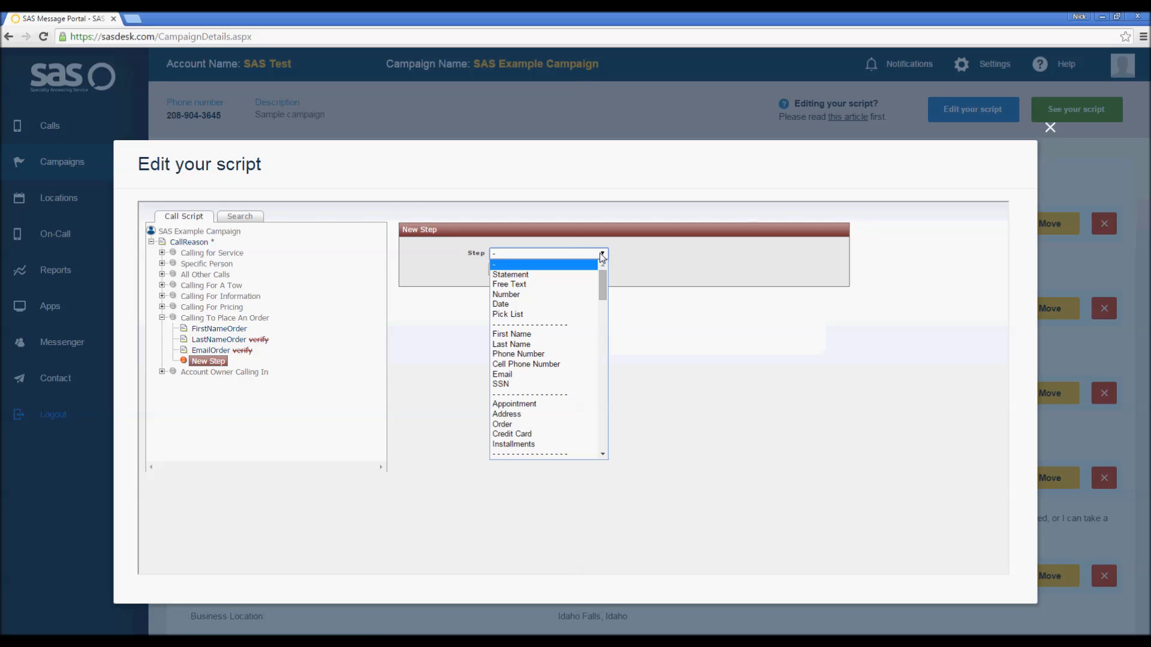
pyautogui.scroll(-3, 601, 273)
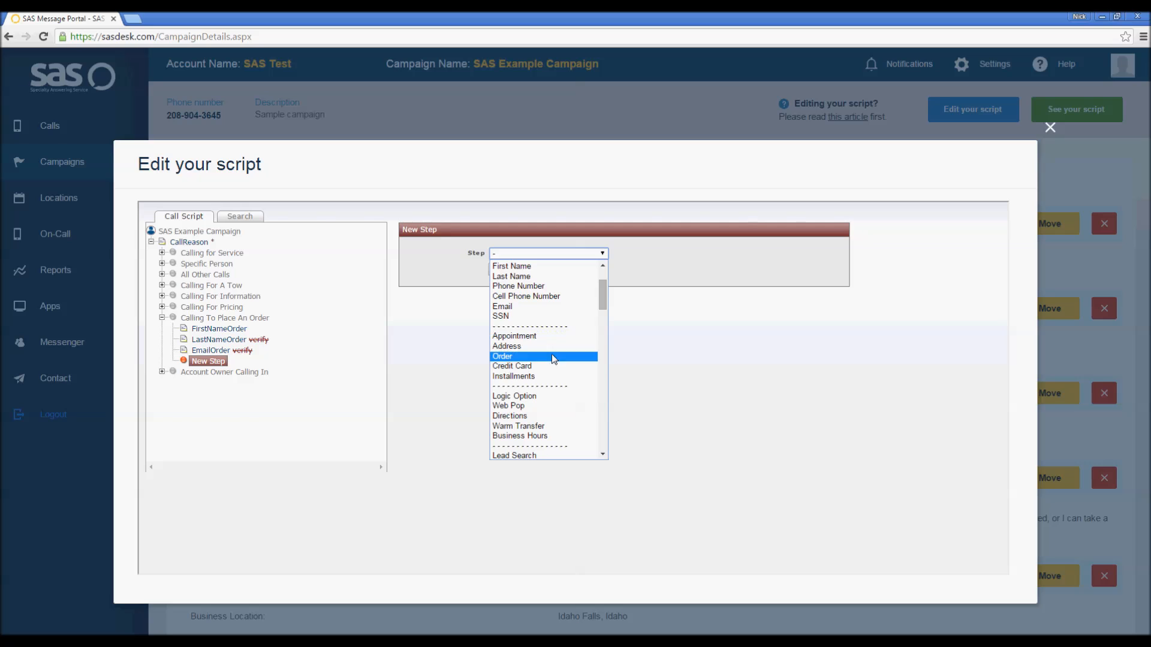
pyautogui.click(547, 365)
pyautogui.click(508, 272)
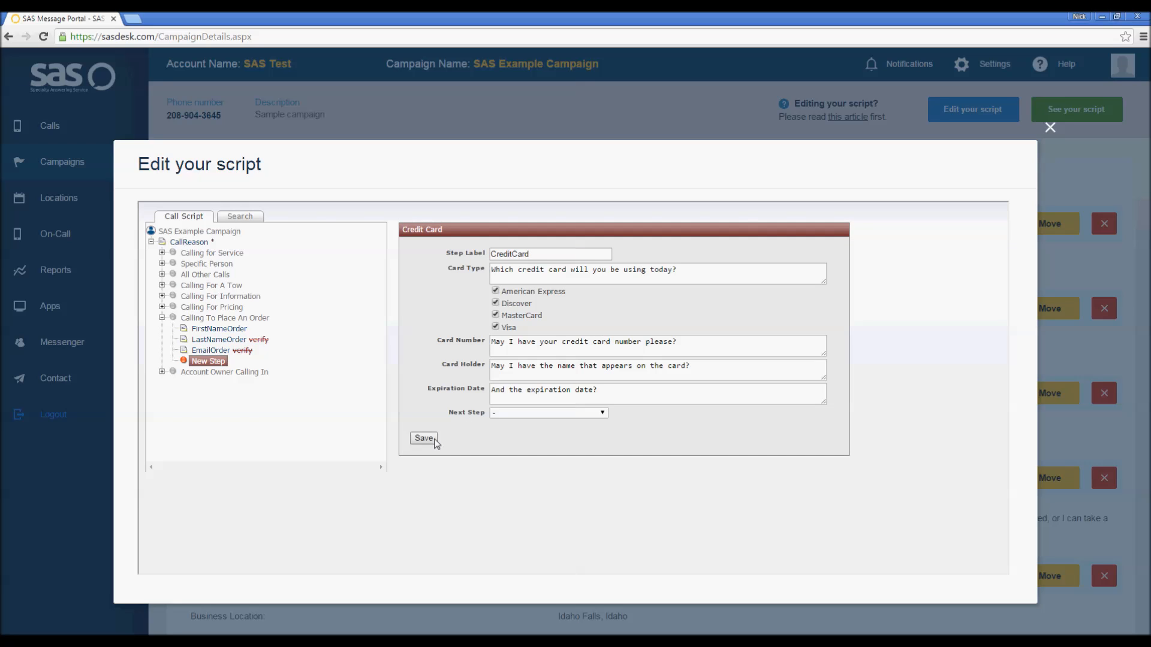
pyautogui.click(424, 439)
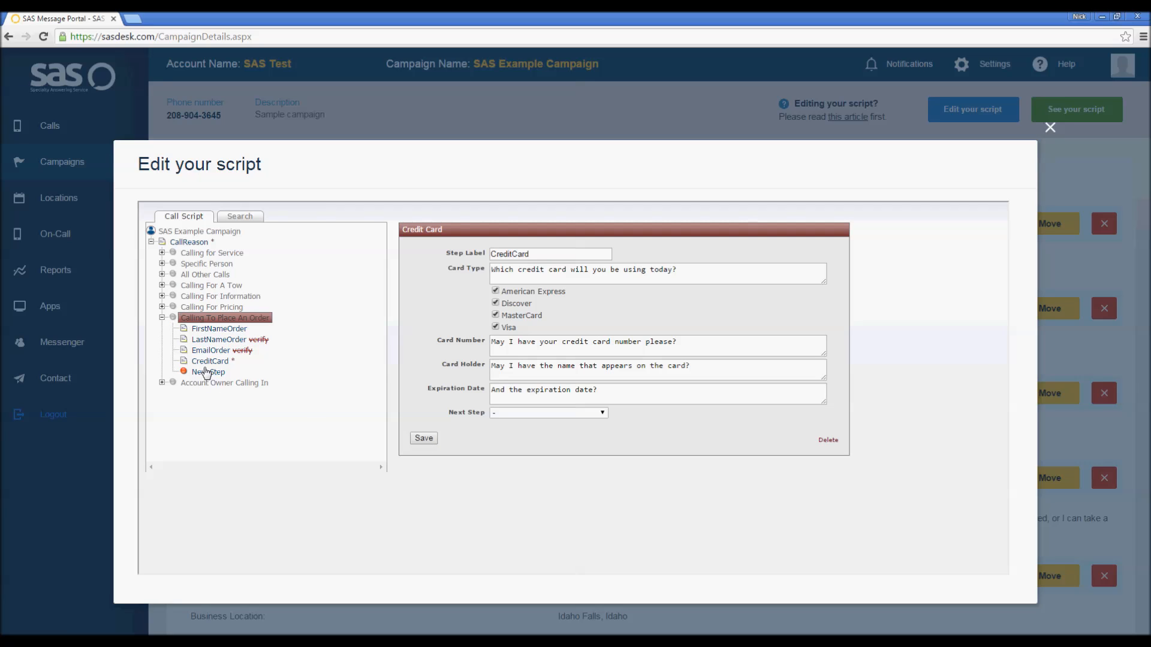